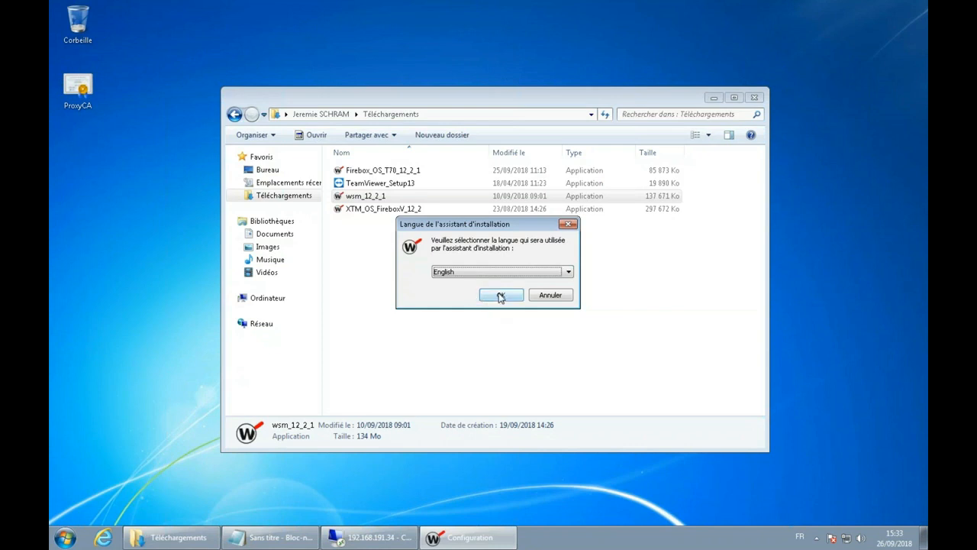
Start the WatchGuard System Manager installer in English, accept the license agreement and keep the default installation folder.
click(500, 296)
click(568, 367)
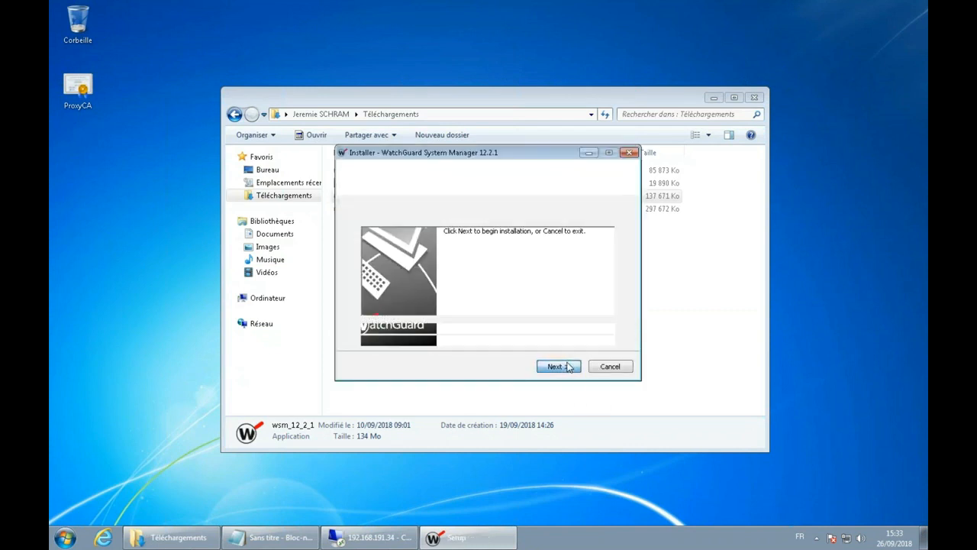
click(390, 329)
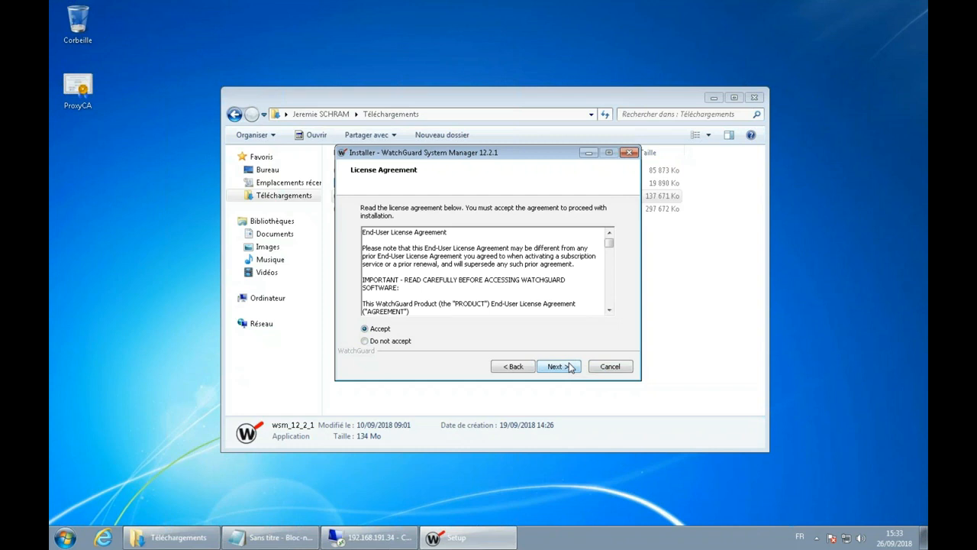
click(570, 368)
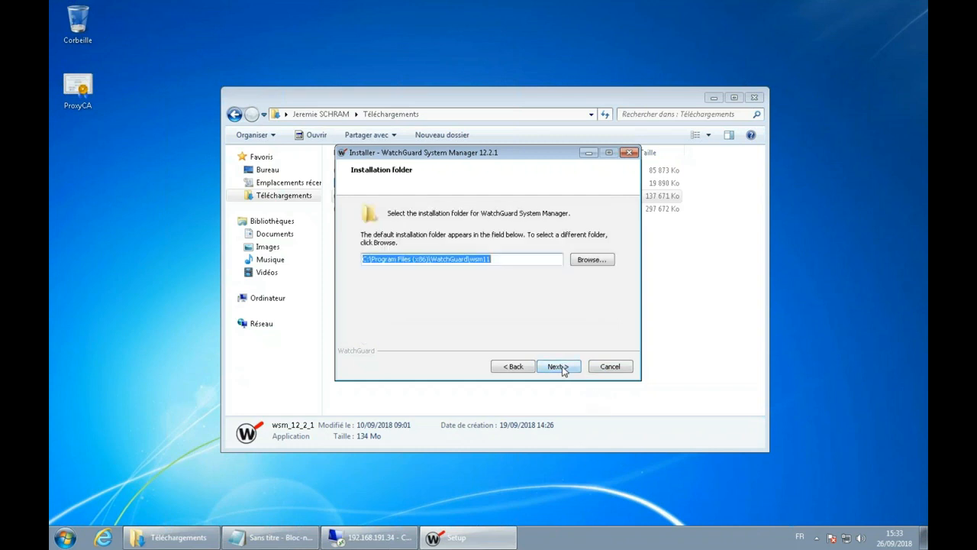
click(562, 367)
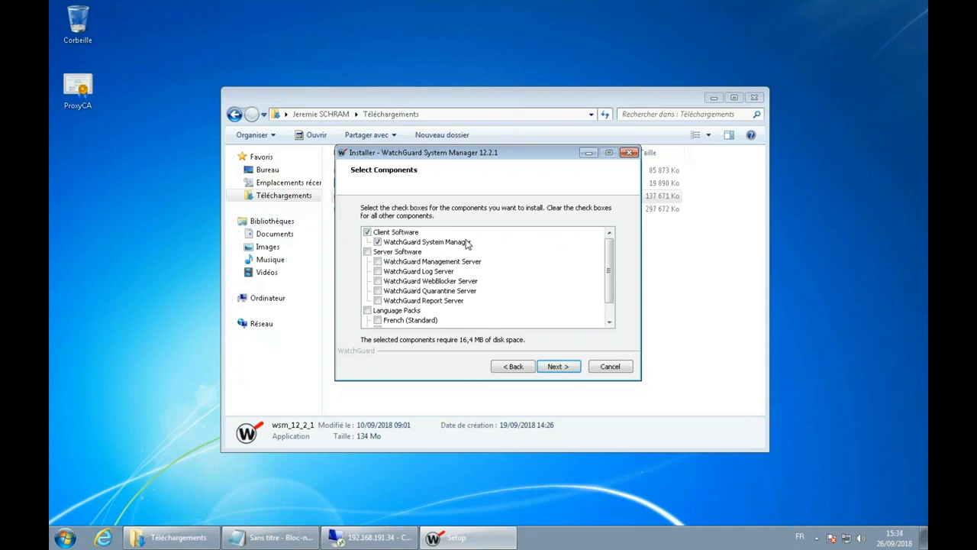
Add the WatchGuard Management Server component to the System Manager client and complete the installation.
click(377, 262)
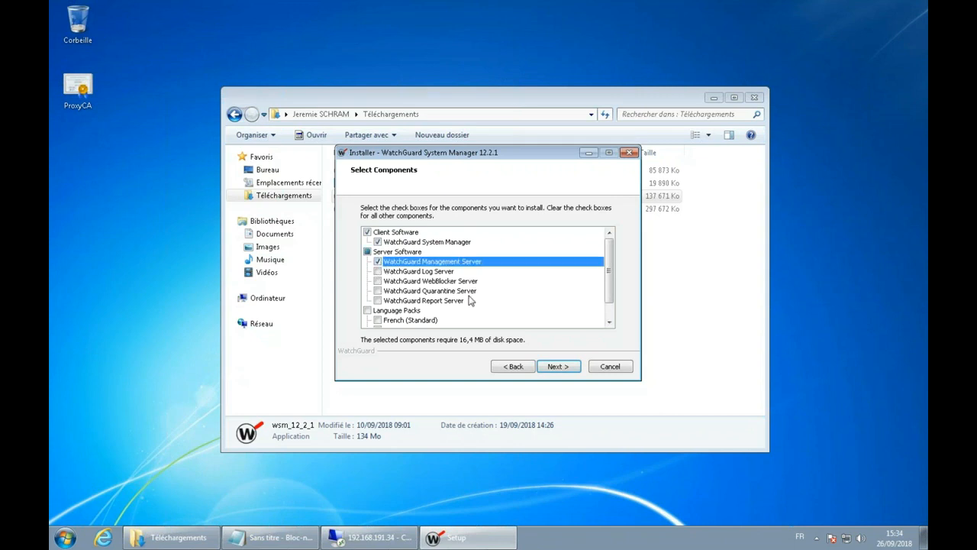
click(558, 366)
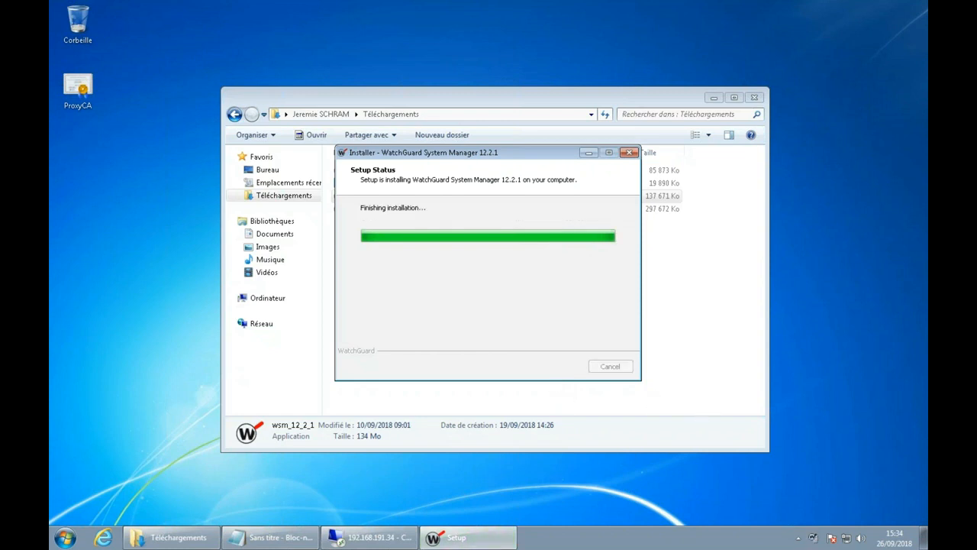
click(570, 367)
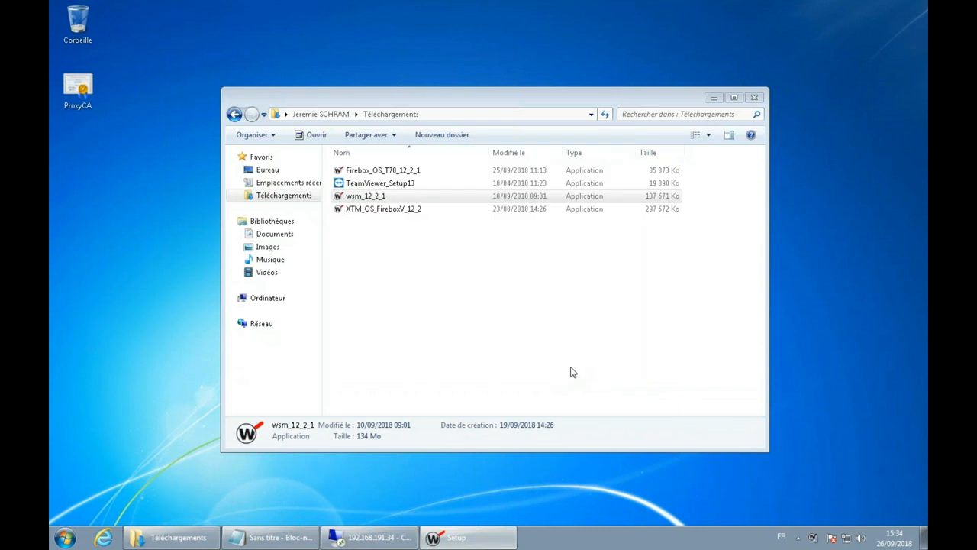
Open WatchGuard Server Center and set the organization name to JSLab in its setup wizard.
right_click(814, 539)
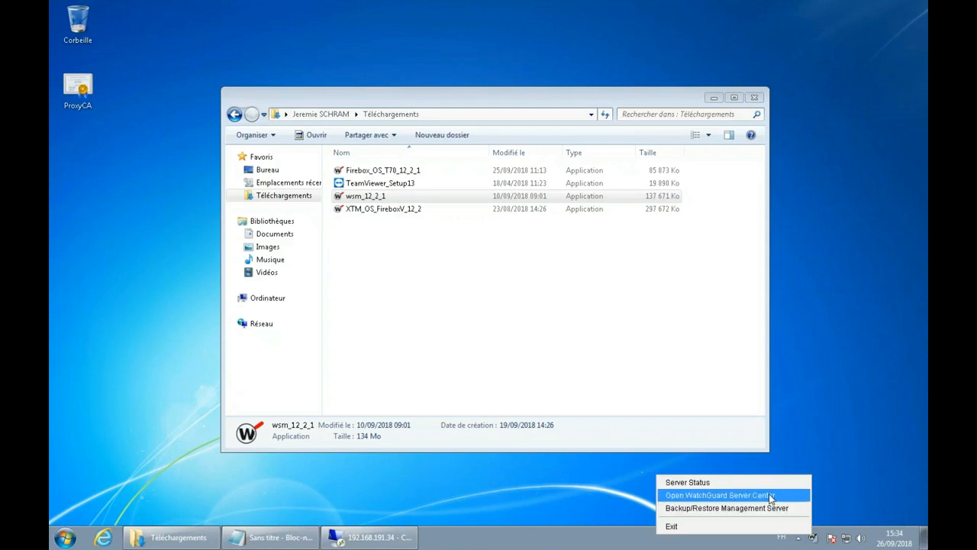
click(771, 497)
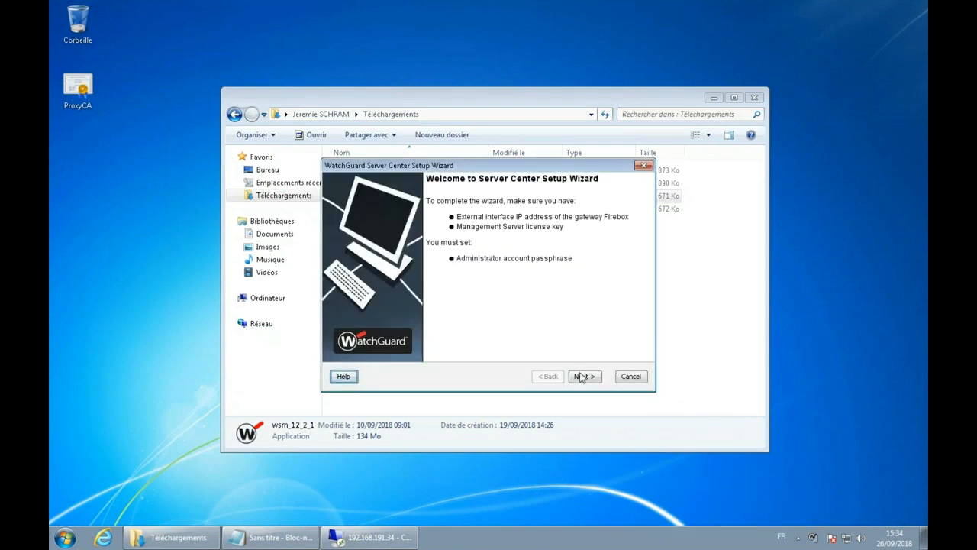
click(581, 377)
double_click(422, 237)
text(JSLab)
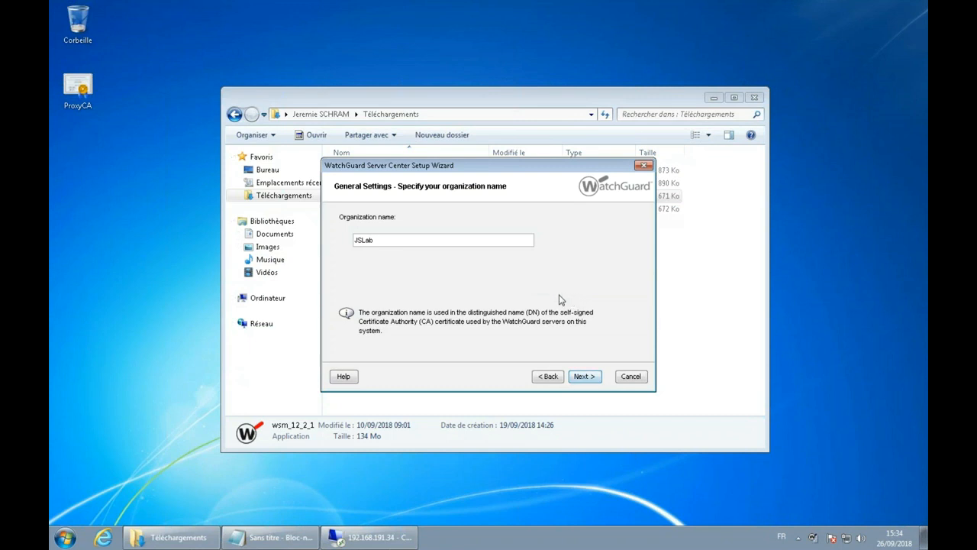
Set and confirm the administrator passphrase for the admin account.
click(583, 376)
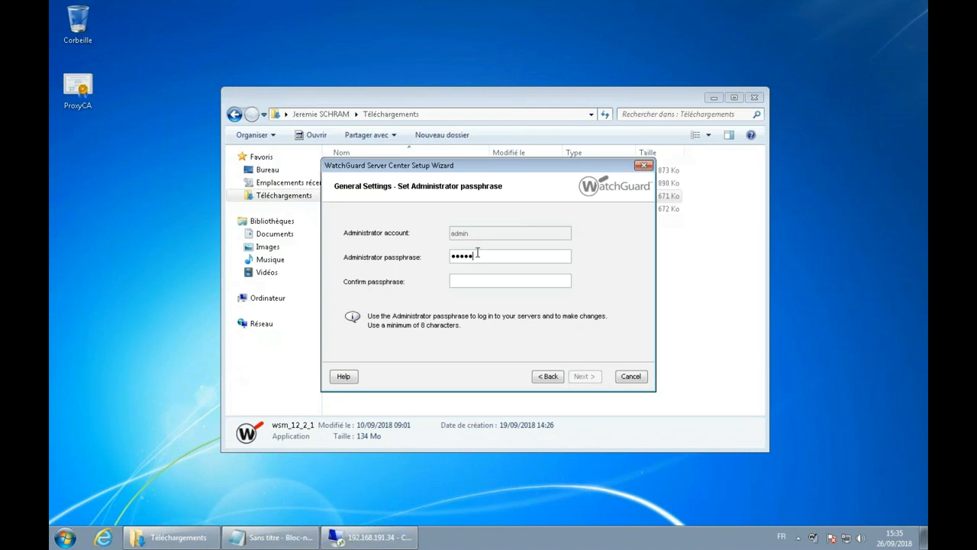
text(••••••••)
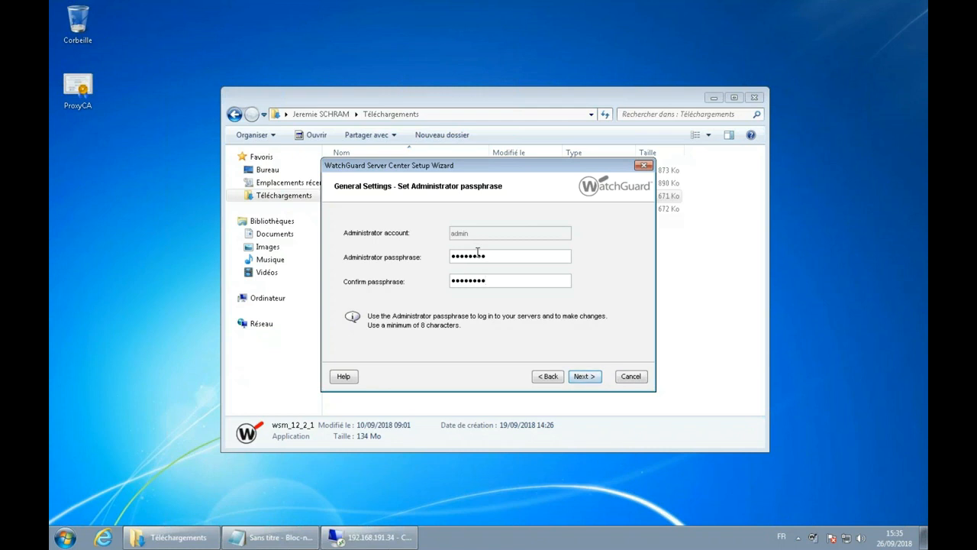
click(578, 375)
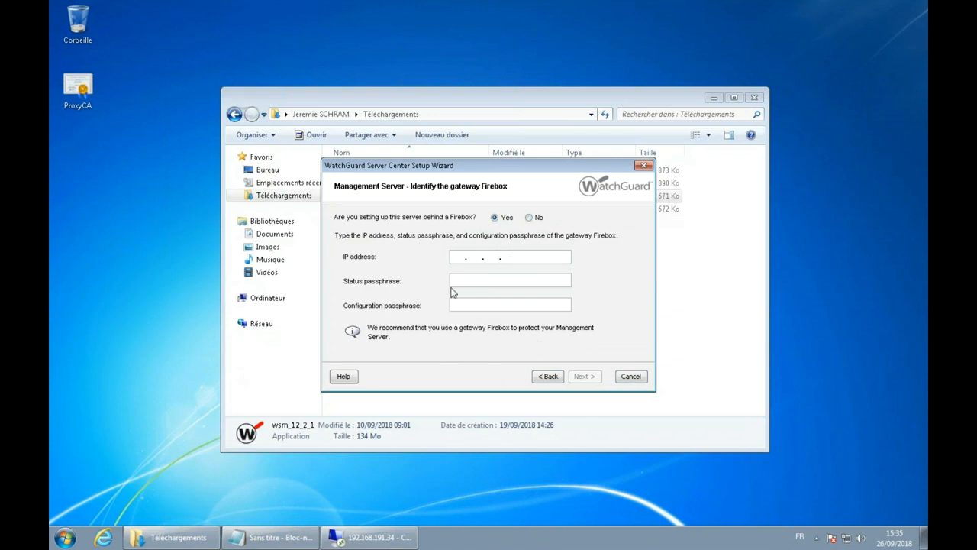
Answer No to setting up the Management Server behind a gateway Firebox and continue the wizard.
click(530, 219)
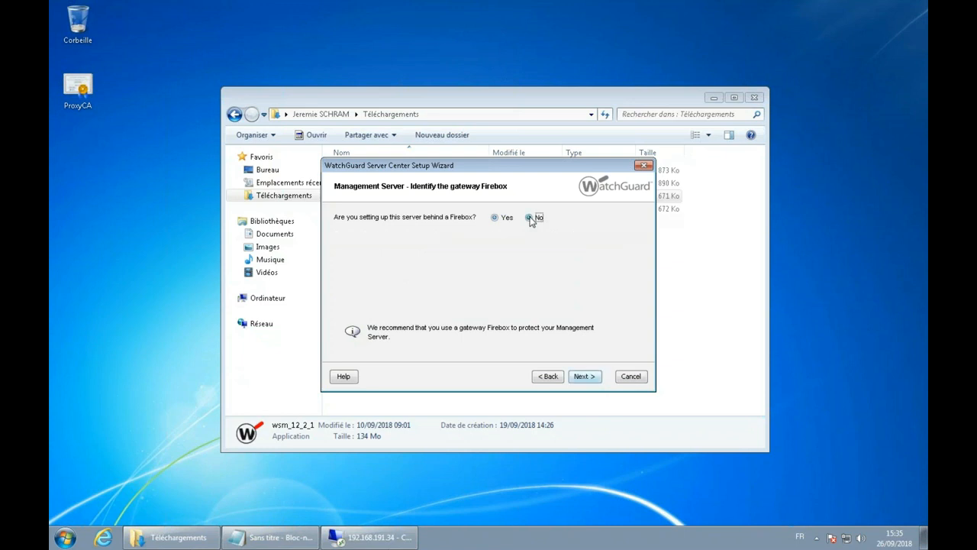
key(Left)
click(531, 218)
key(Left)
click(530, 218)
click(584, 378)
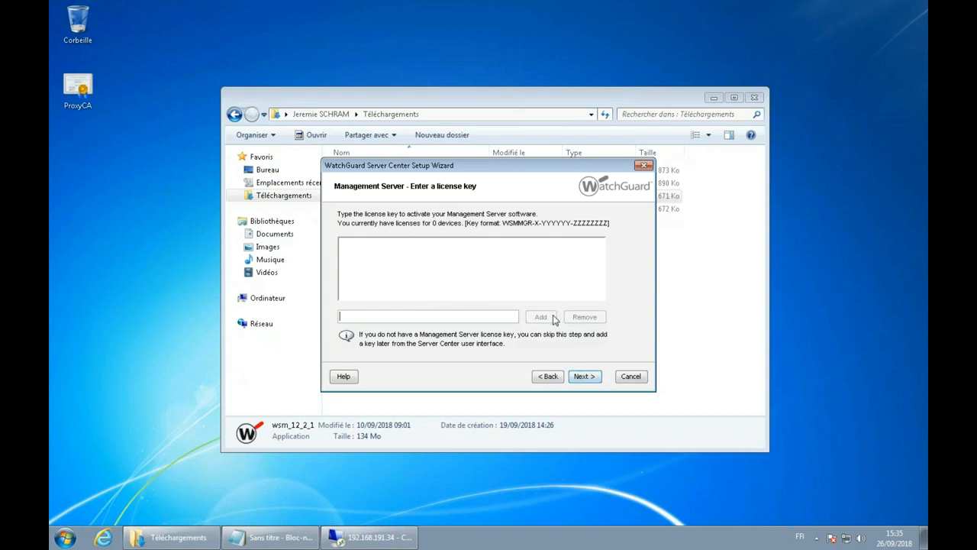
Skip the Management Server license key and complete the Server Center setup with the reviewed settings.
click(584, 376)
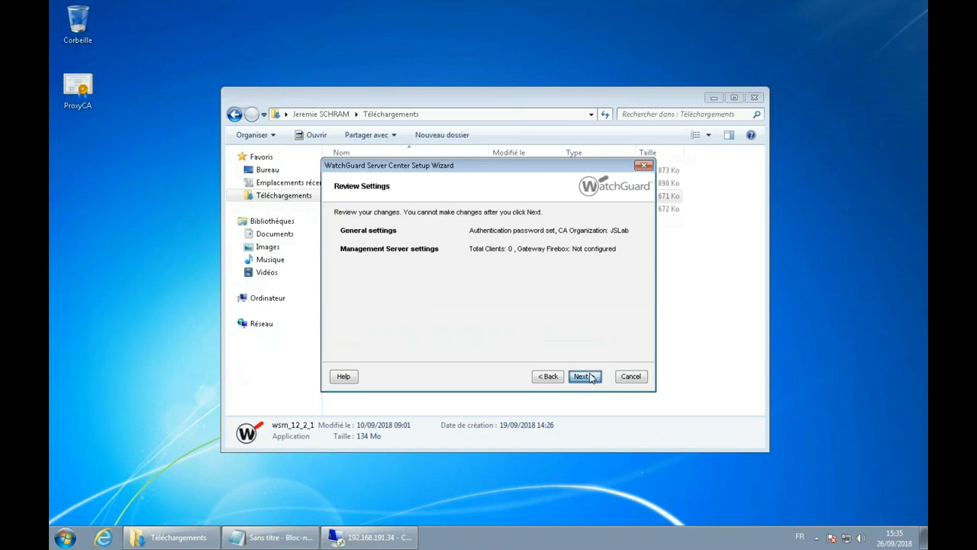
click(584, 377)
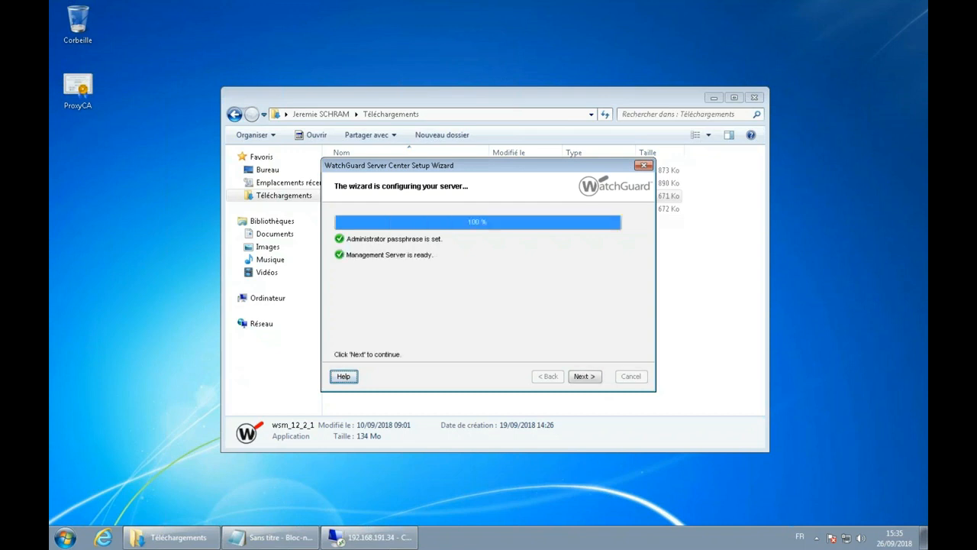
click(585, 377)
click(587, 376)
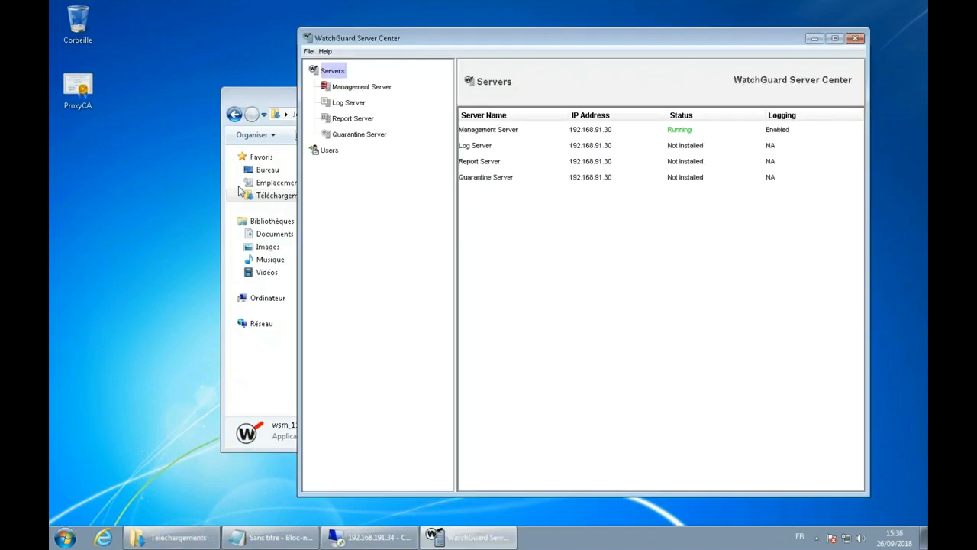
Minimize the Téléchargements window and look through the Management, Log, Report and Quarantine Server pages and the Users page.
click(282, 101)
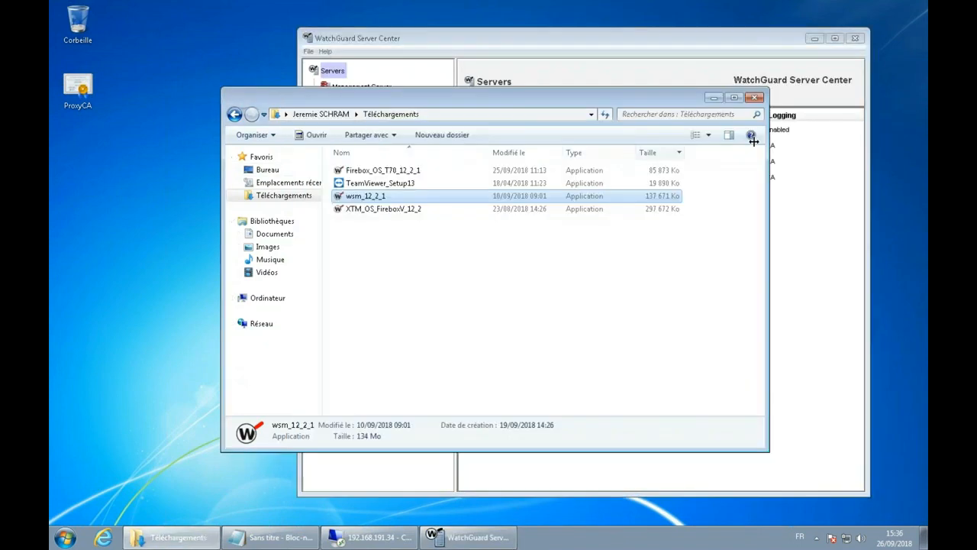
click(714, 98)
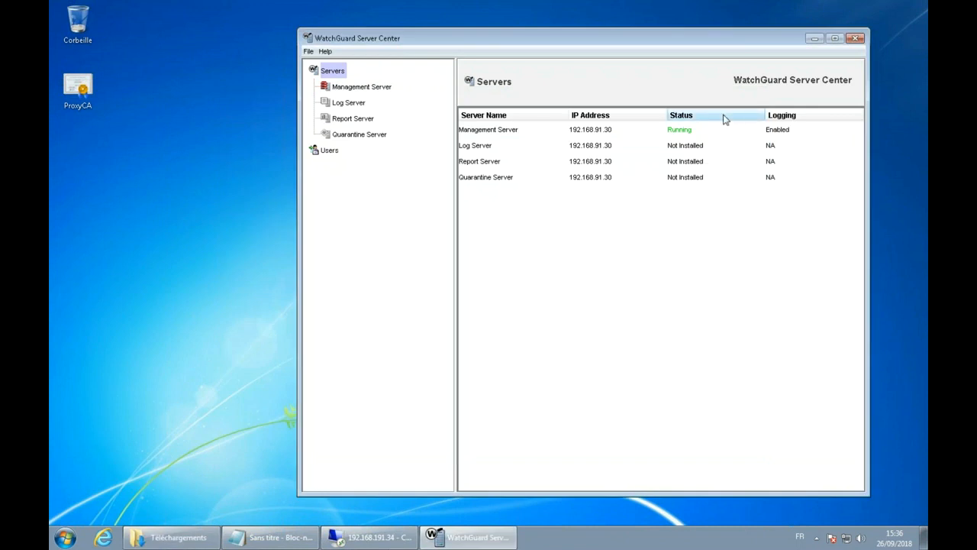
click(354, 88)
click(356, 107)
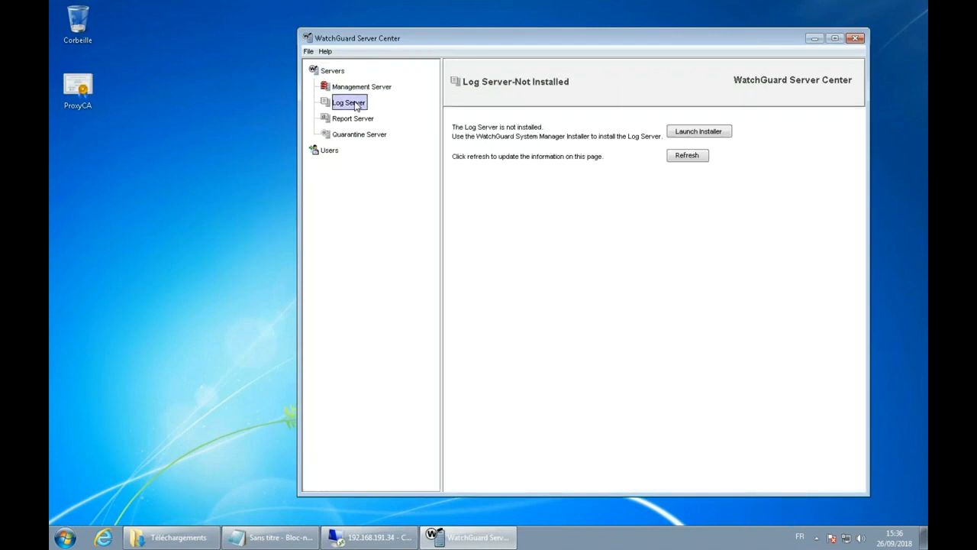
click(365, 120)
click(368, 135)
click(356, 105)
click(333, 152)
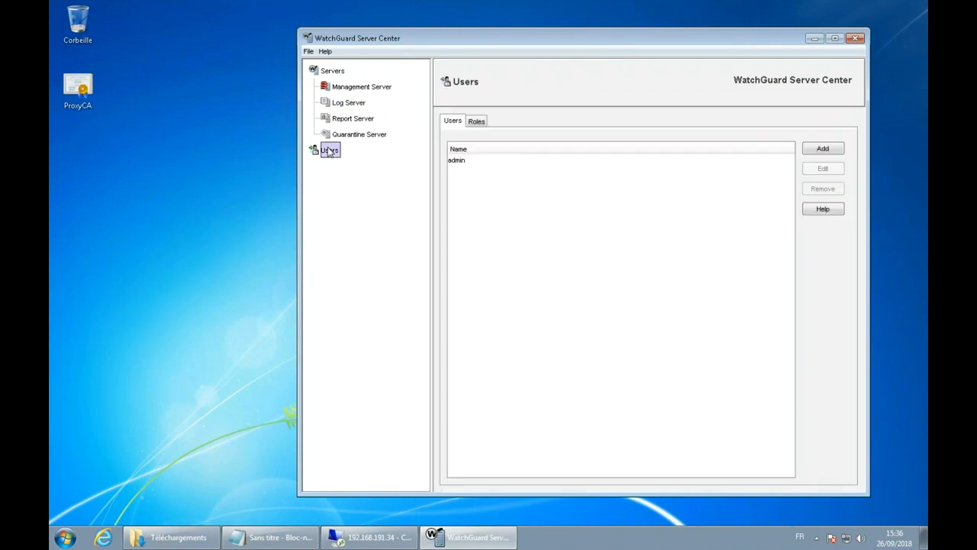
Examine the Management Server's certificate, license and device monitoring, and Active Directory settings.
click(351, 90)
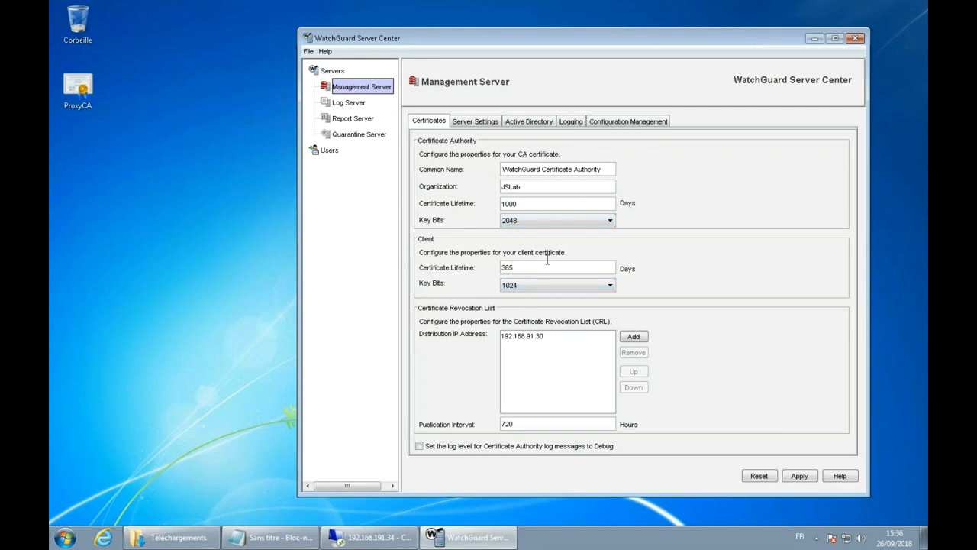
click(531, 345)
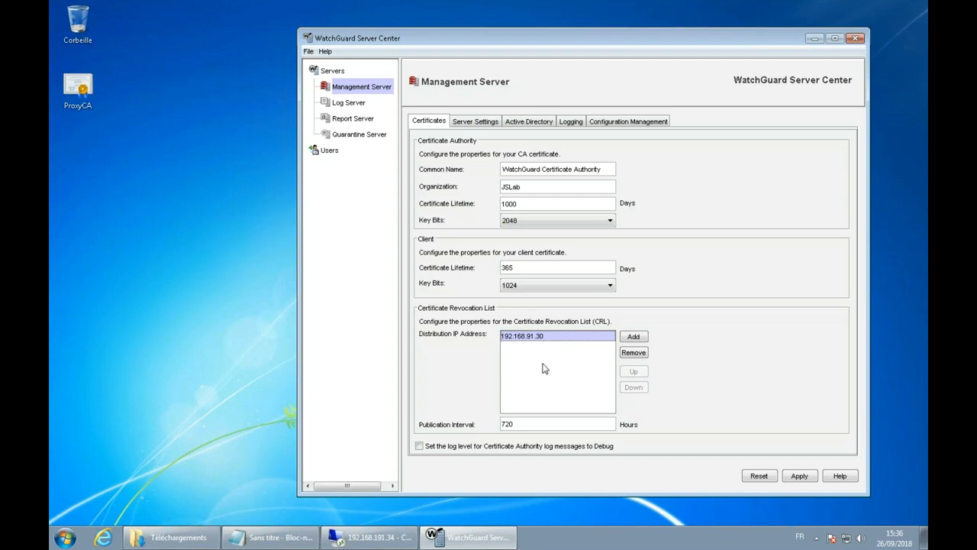
click(479, 123)
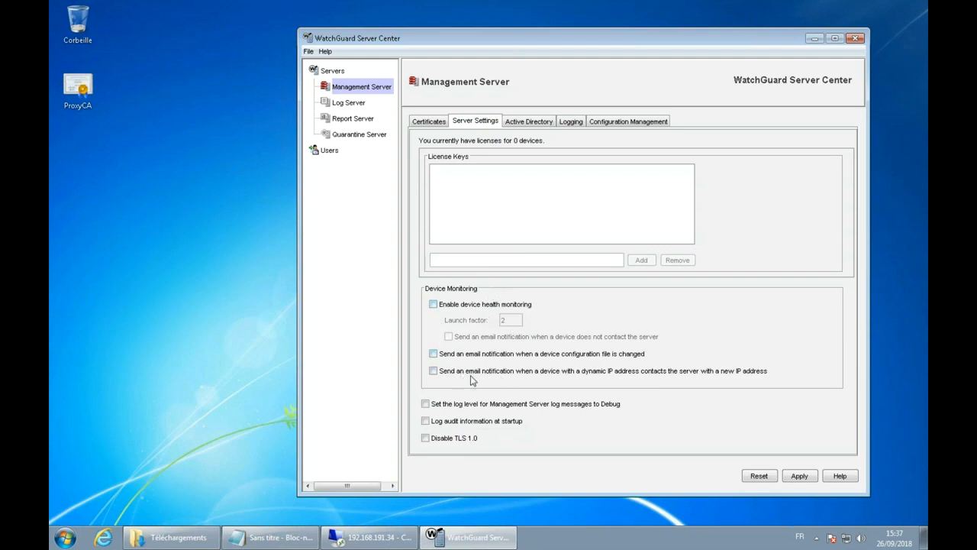
click(513, 122)
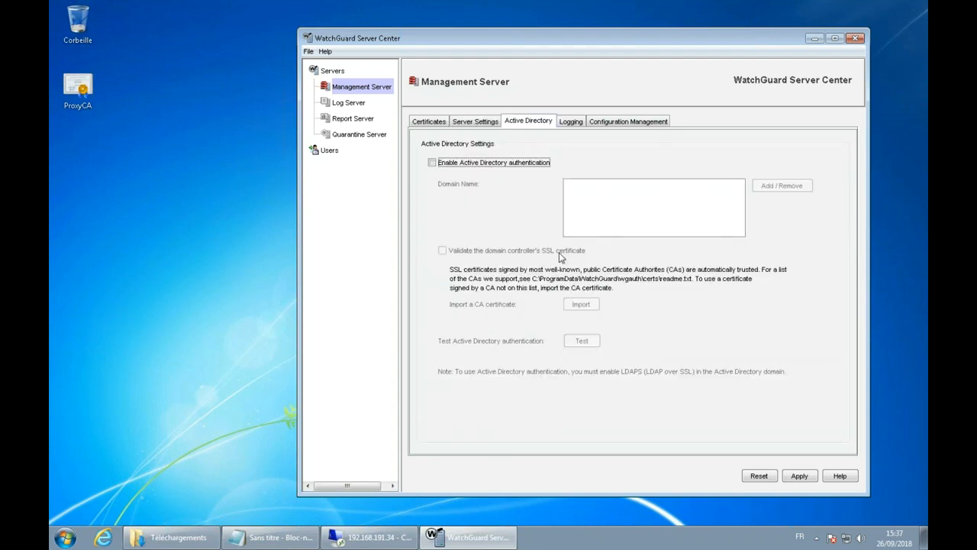
Enable sending Management Server log messages to a WatchGuard Log Server and add 192.168.91.10 with its authentication key.
click(572, 123)
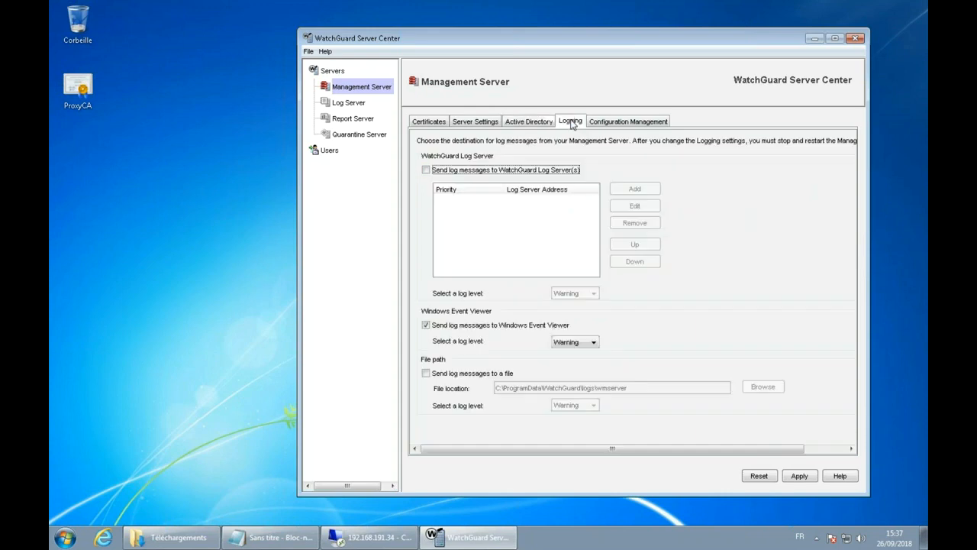
click(487, 171)
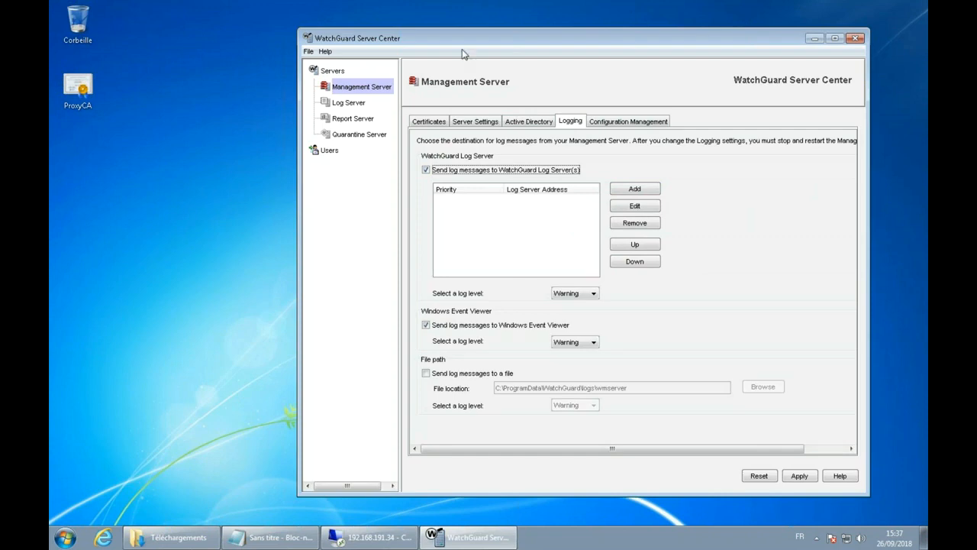
click(633, 188)
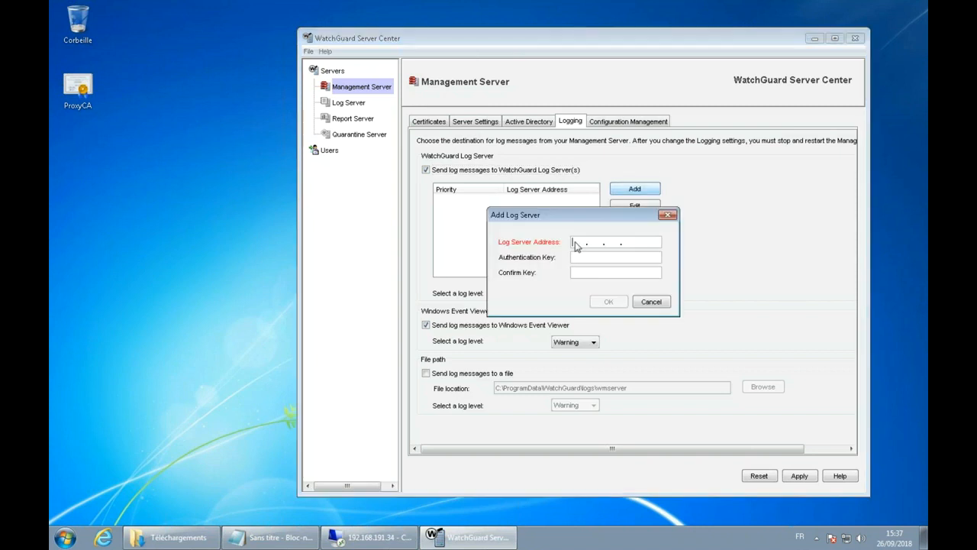
text(192.168. 91.10)
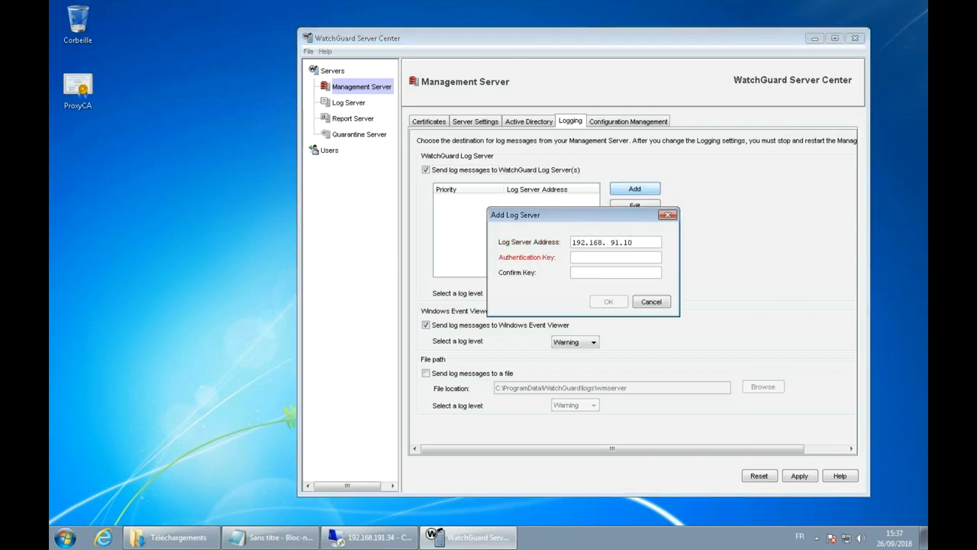
key(ctrl+v)
click(601, 273)
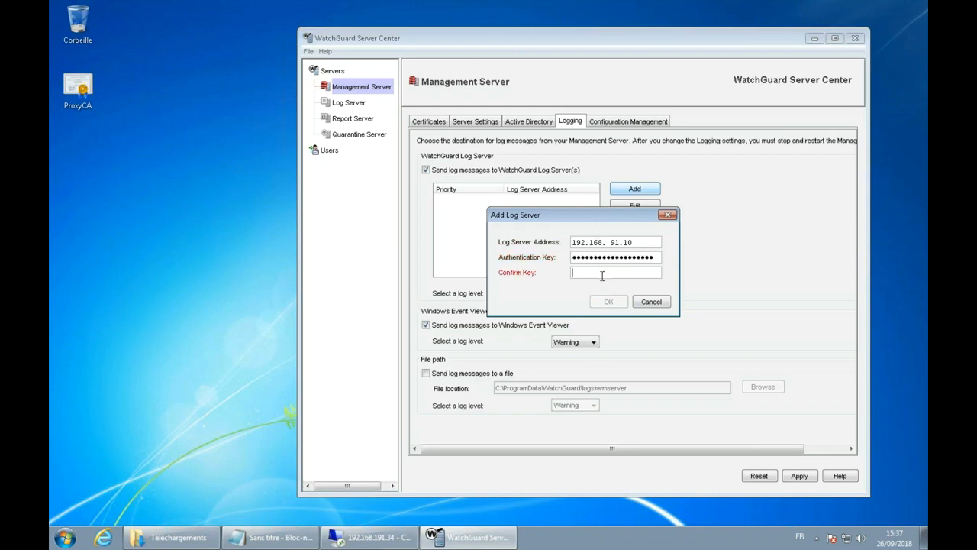
key(ctrl+v)
click(609, 301)
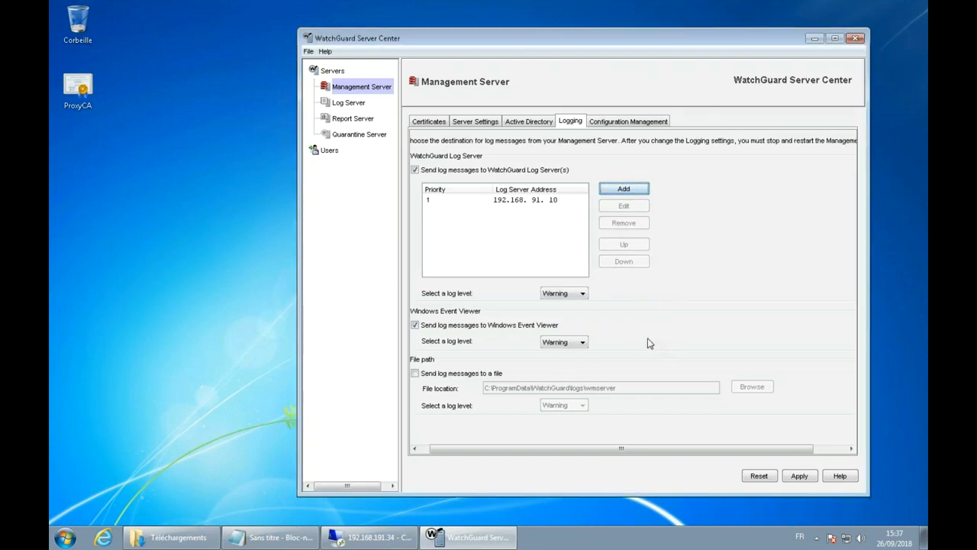
Try Megabytes as the configuration history limit unit and mandatory change comments, returning both options to their original settings.
click(627, 121)
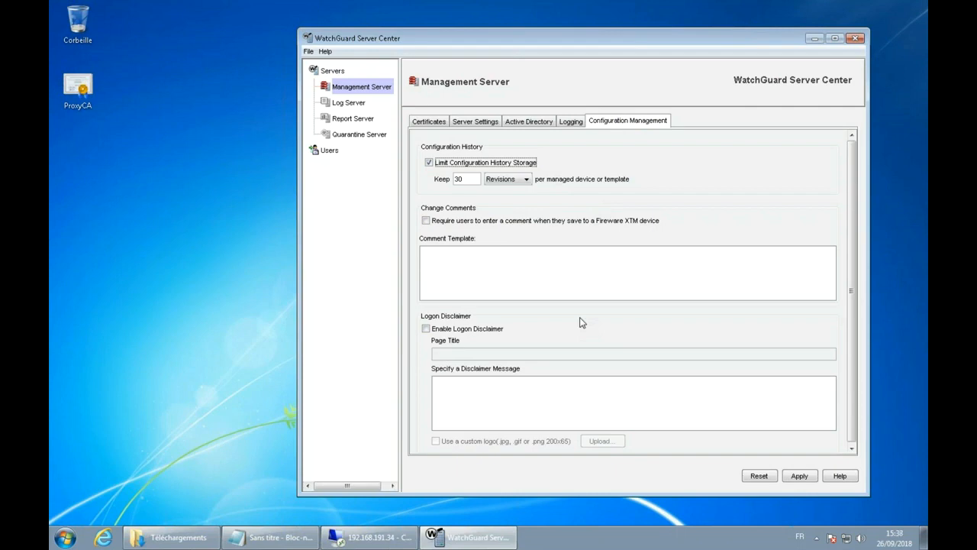
click(474, 179)
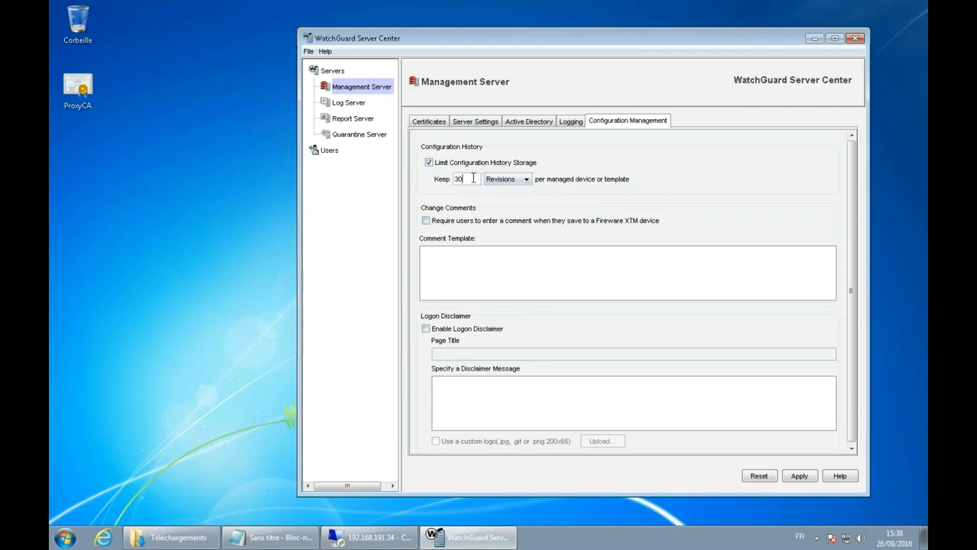
drag(471, 178, 449, 181)
click(469, 180)
click(502, 178)
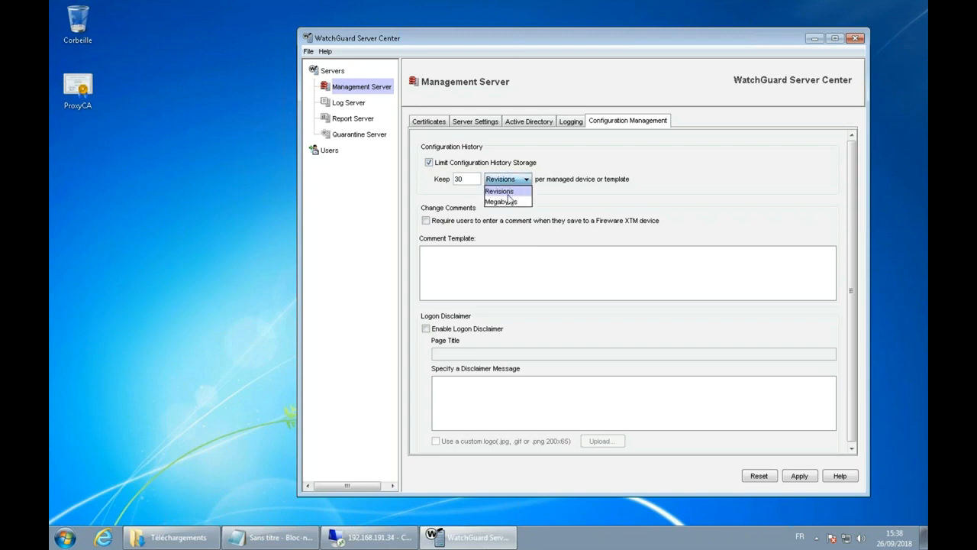
click(508, 203)
click(505, 179)
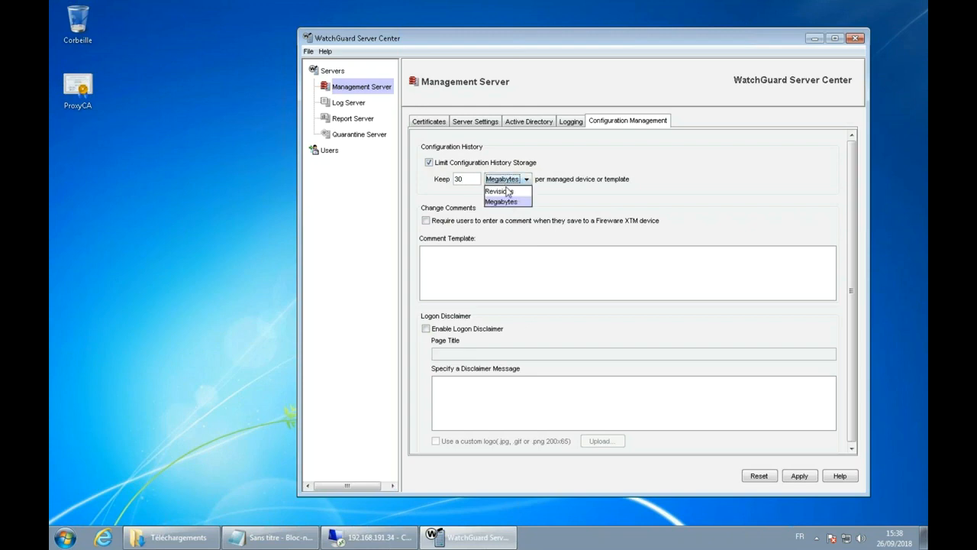
click(501, 190)
click(426, 220)
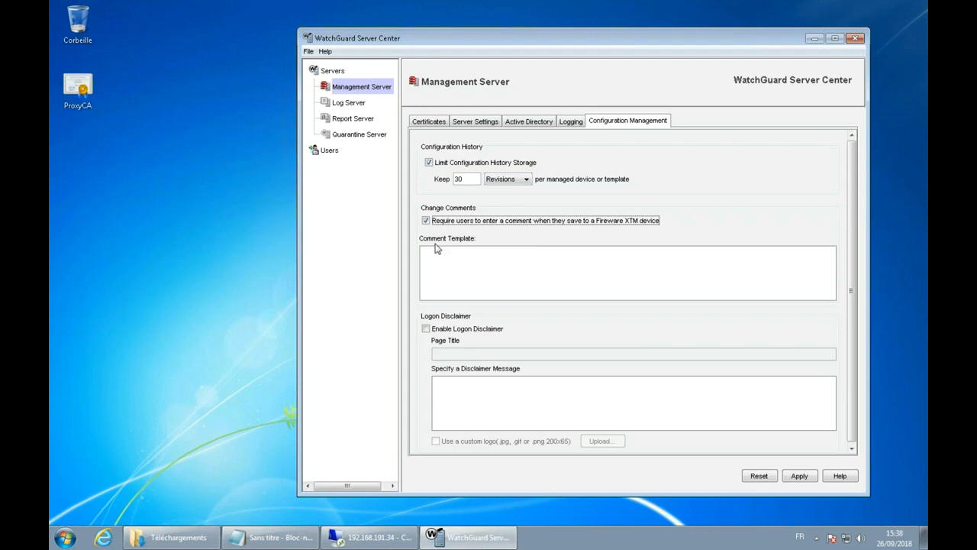
click(425, 220)
Apply the Management Server configuration changes, leaving the optional audit comment empty.
click(805, 478)
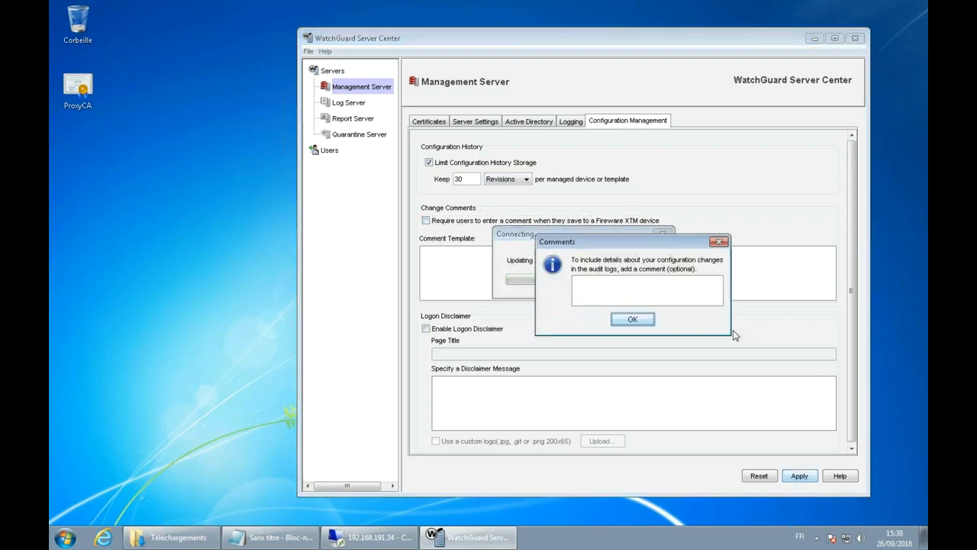
click(633, 319)
click(583, 281)
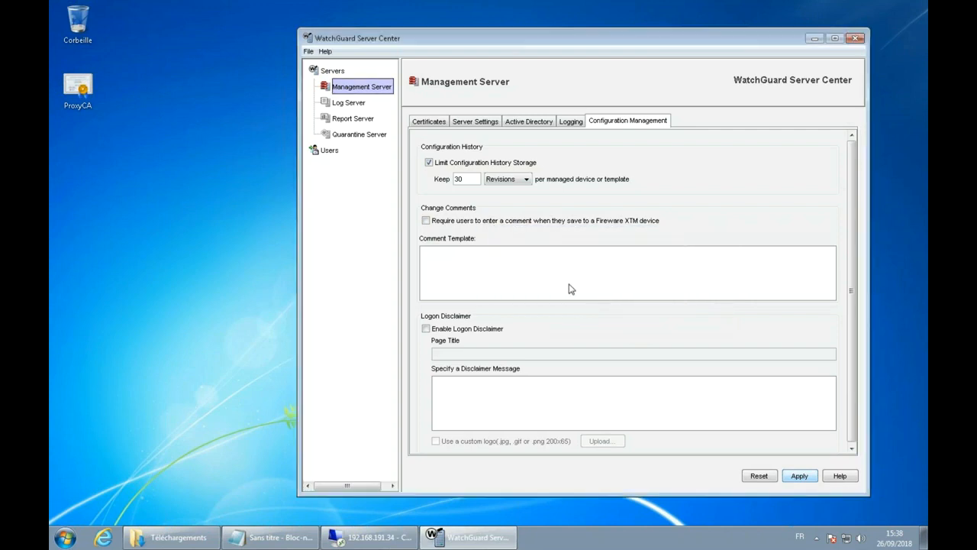